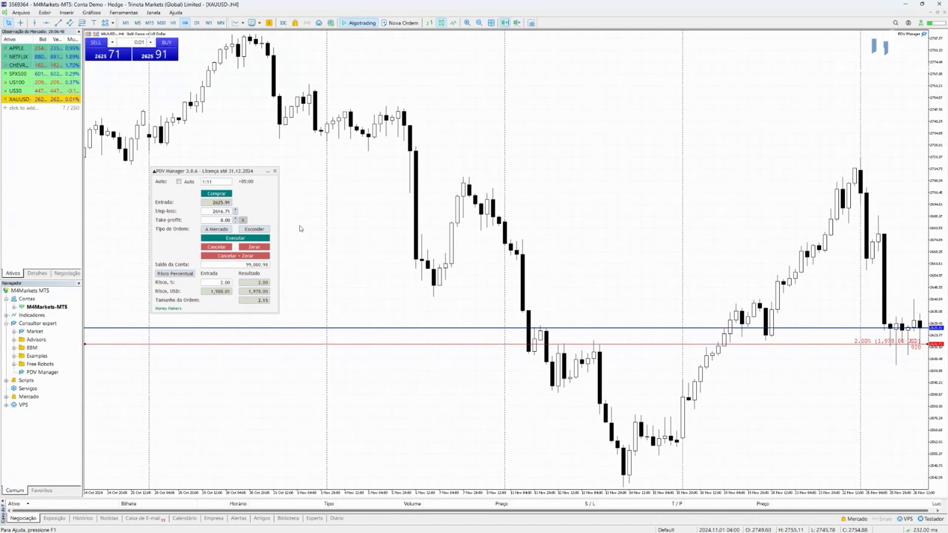
Step: Reposition the PDV Manager panel over the chart, finishing just beneath the one-click SELL and BUY buttons
left_click_drag(240, 171, 523, 60)
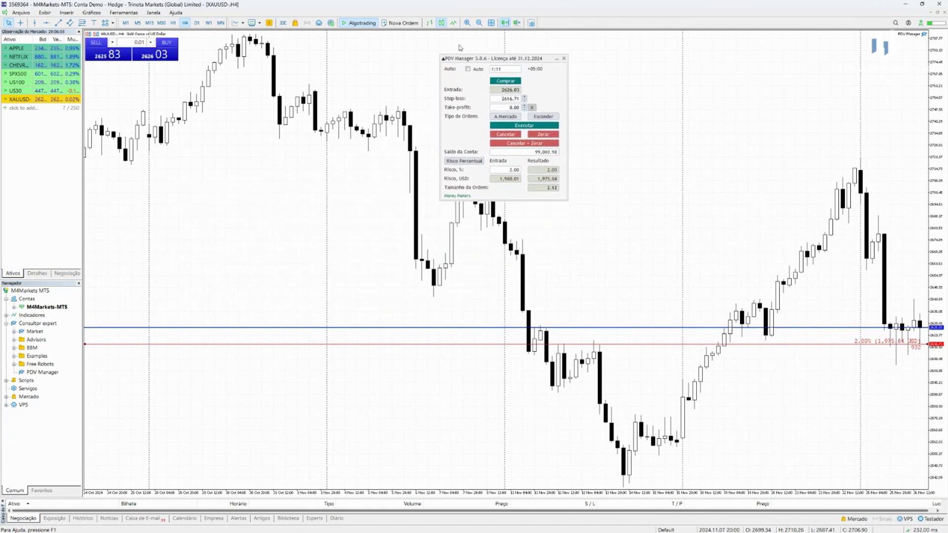
left_click_drag(535, 59, 188, 74)
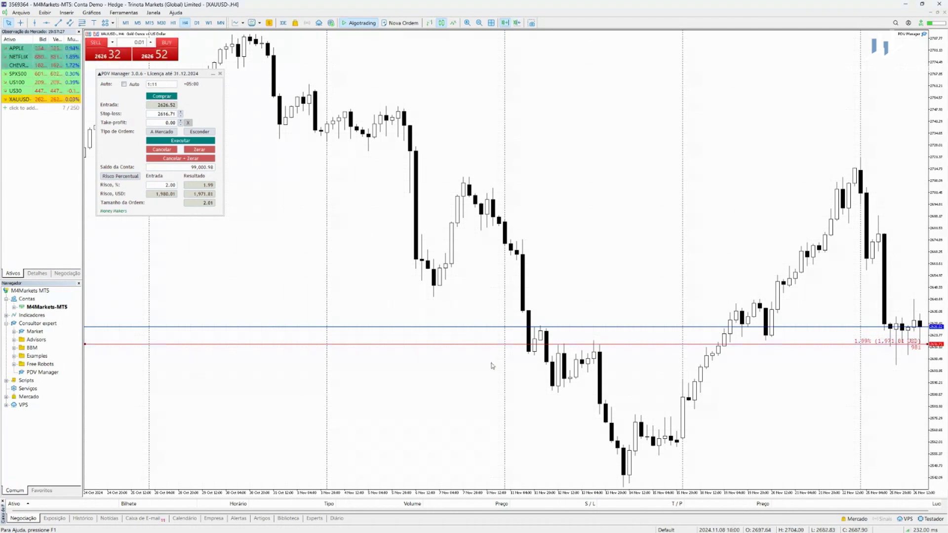
Step: Turn the Auto option on and off again, and toggle the order direction between Comprar and Vender, ending on Comprar
left_click(124, 84)
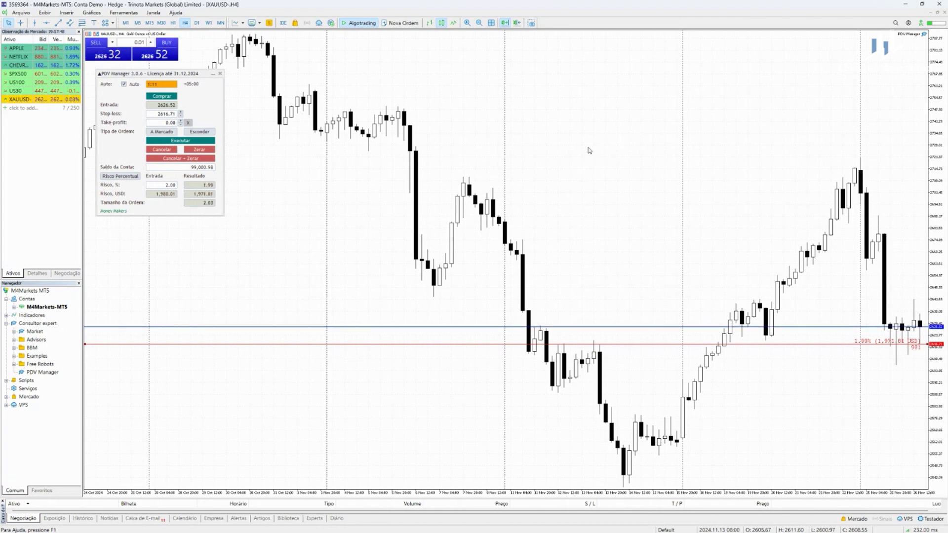
left_click(125, 84)
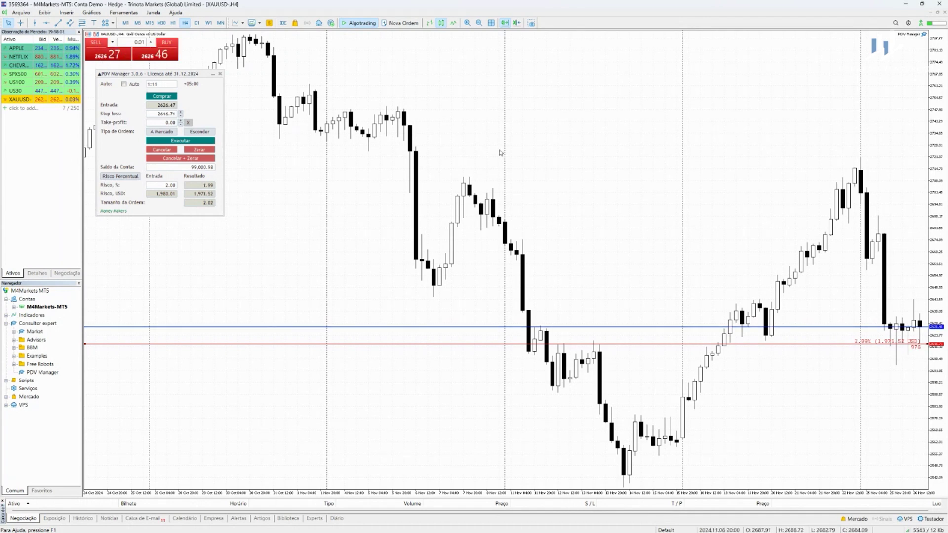
left_click(162, 96)
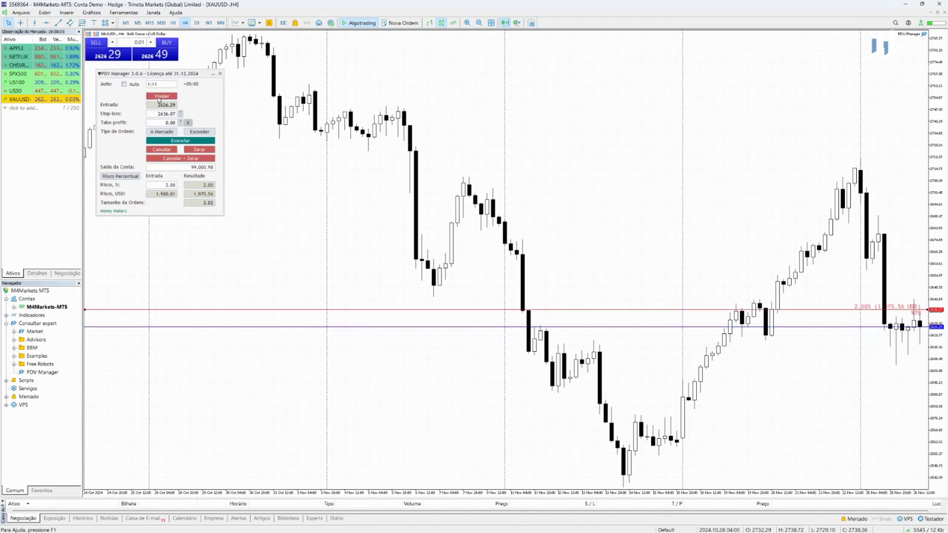
left_click(159, 98)
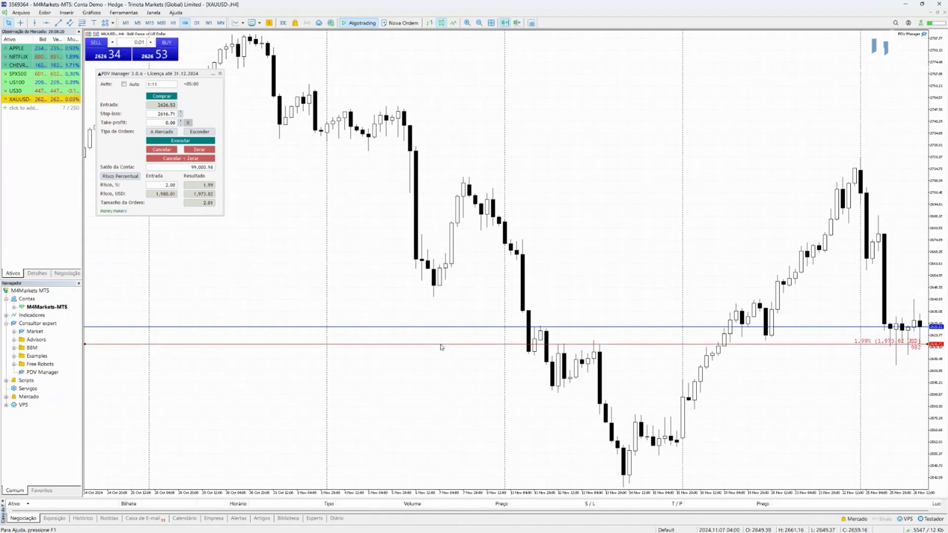
left_click(163, 97)
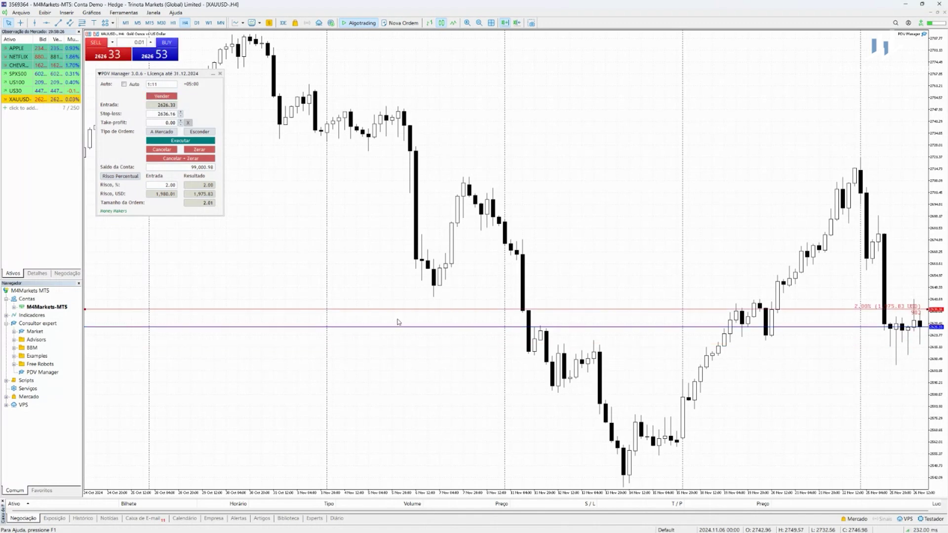
left_click(163, 97)
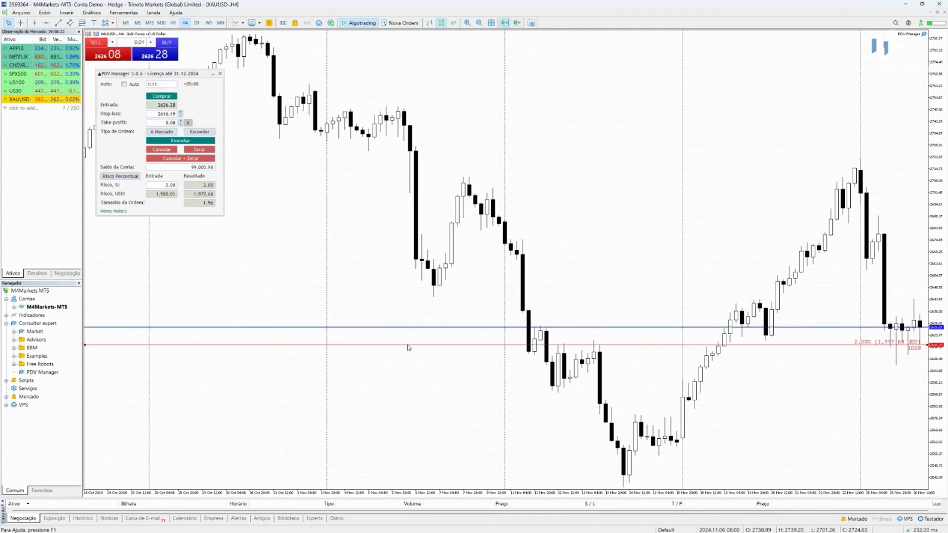
Step: Move the stop-loss line above the price to about 2673.51, and back below it to about 2569.02
left_click_drag(407, 346, 409, 245)
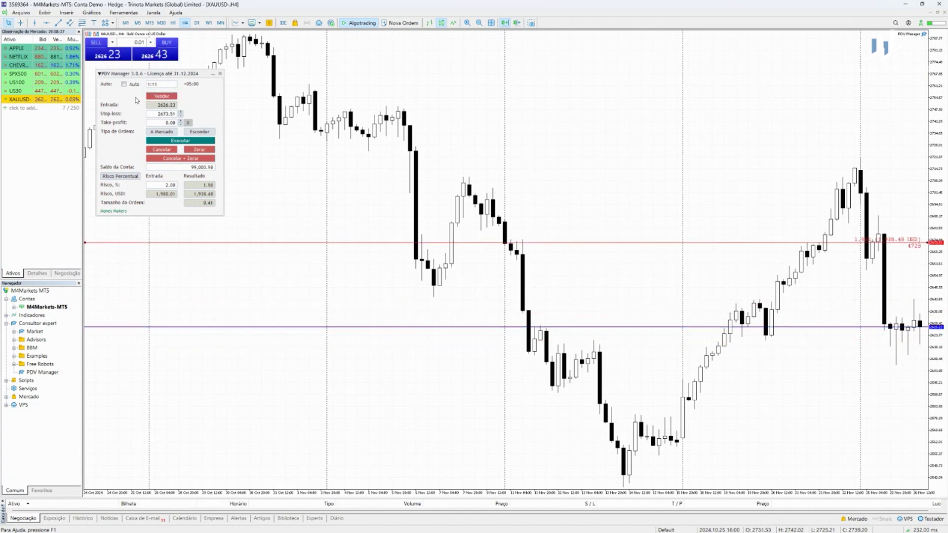
left_click_drag(341, 243, 368, 433)
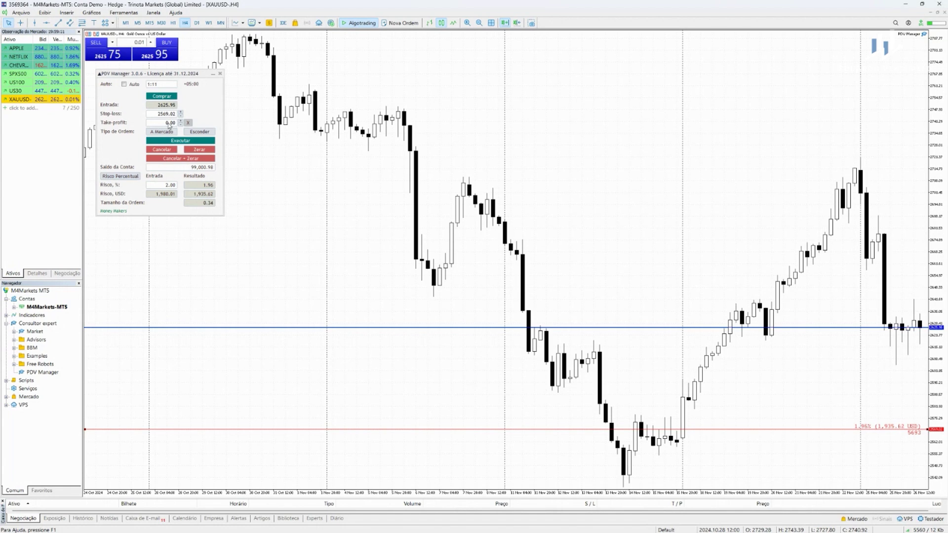
Step: Tie the take-profit to a 1.00 stop-loss multiple, and shift the stop-loss to about 2590.38, 2559.07, 2603.23 and 2536.89
left_click(188, 123)
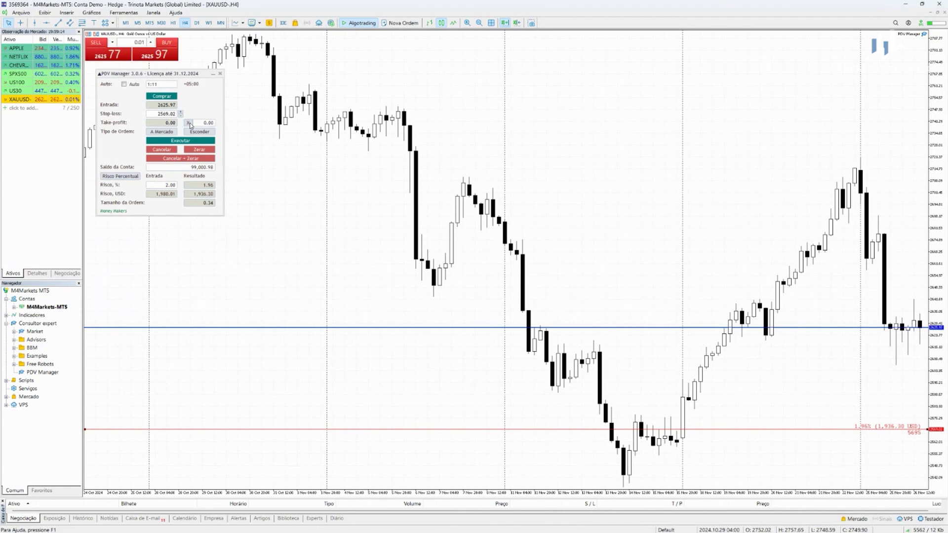
left_click(188, 123)
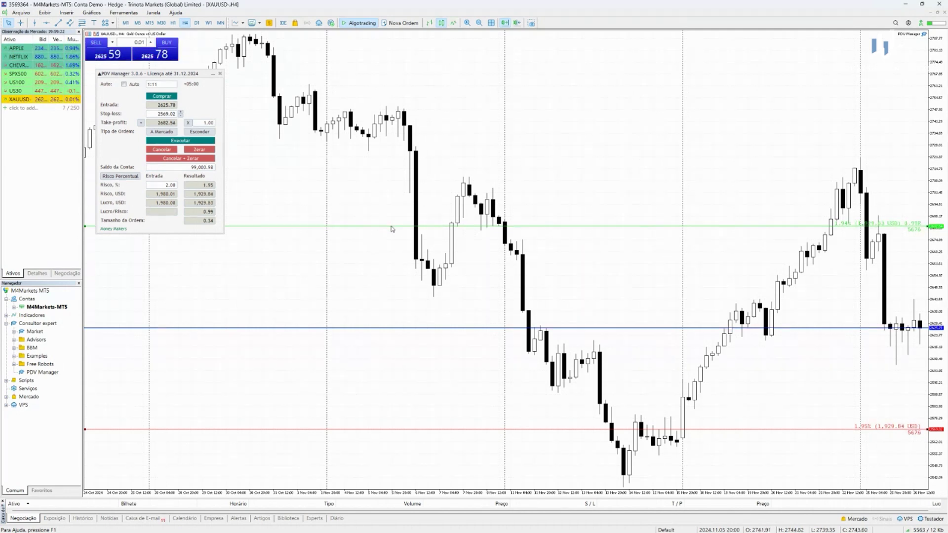
left_click_drag(427, 432, 438, 393)
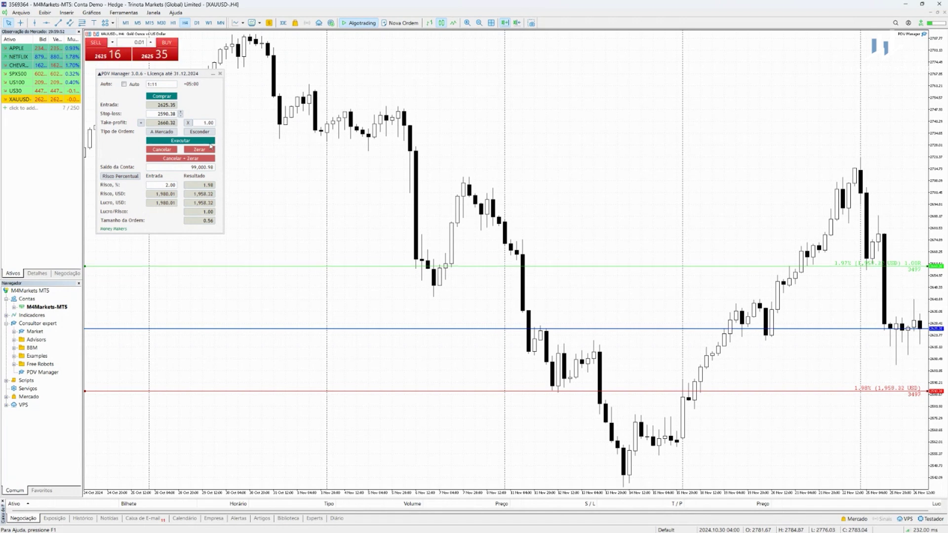
left_click_drag(437, 395, 445, 447)
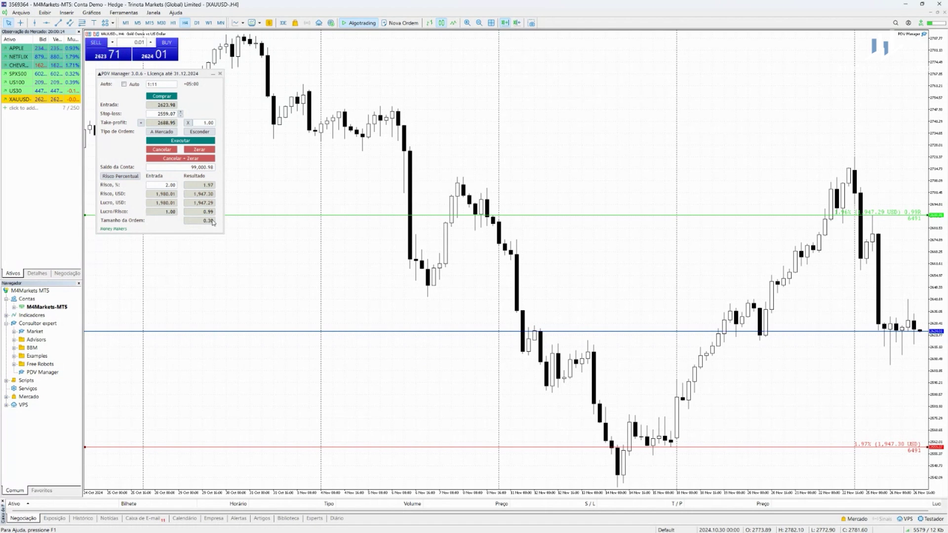
left_click_drag(487, 448, 493, 370)
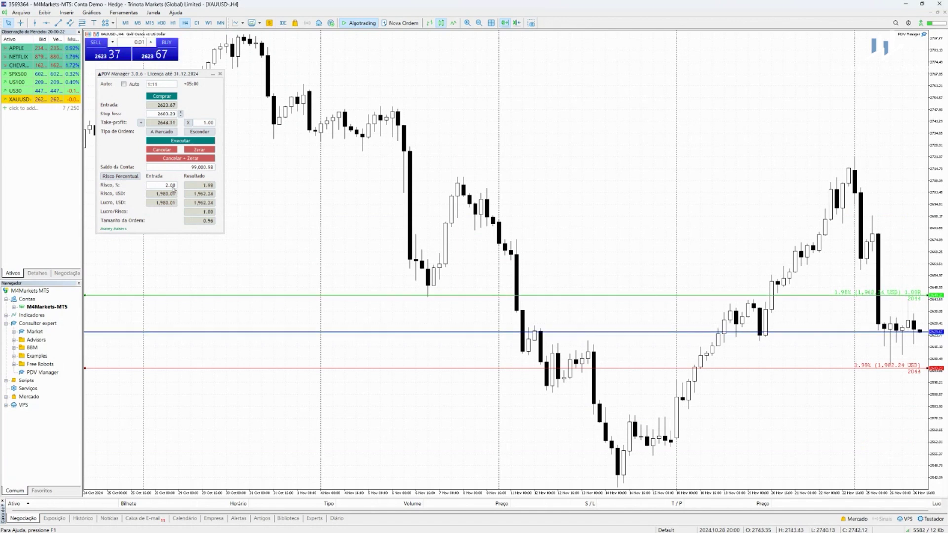
left_click_drag(402, 369, 420, 489)
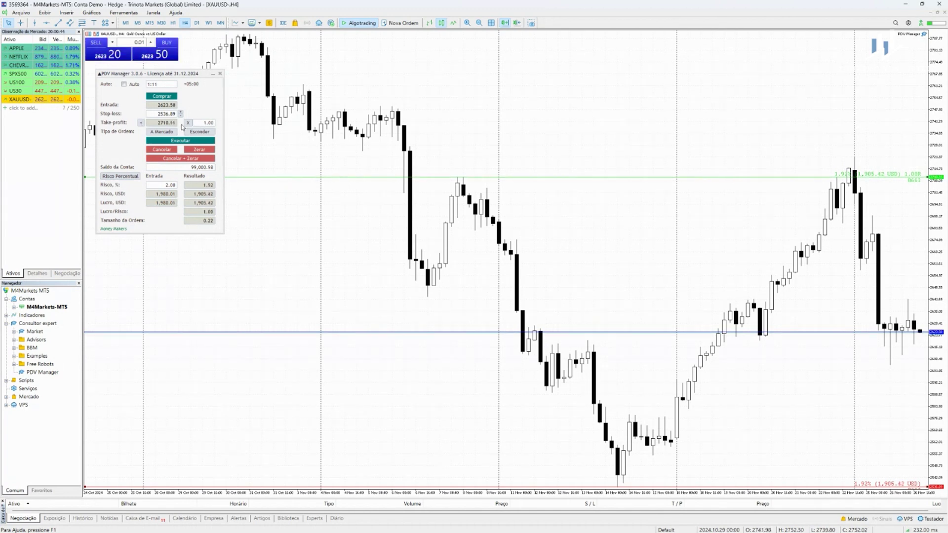
Step: Try to enter 2540 as the stop-loss price in PDV Manager
left_click(165, 114)
type("0540")
key("BackSpace")
key("BackSpace")
key("BackSpace")
key("BackSpace")
type("2540")
key("Return")
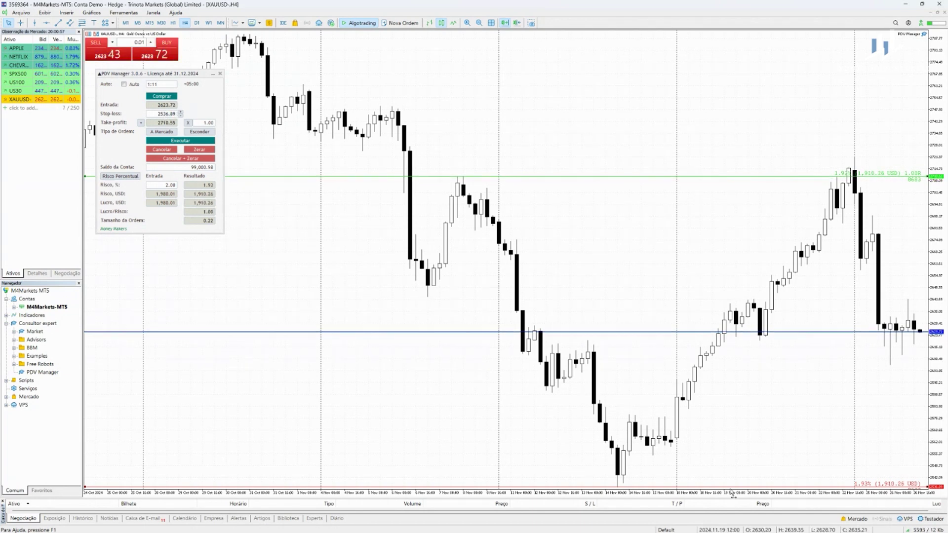
left_click(164, 114)
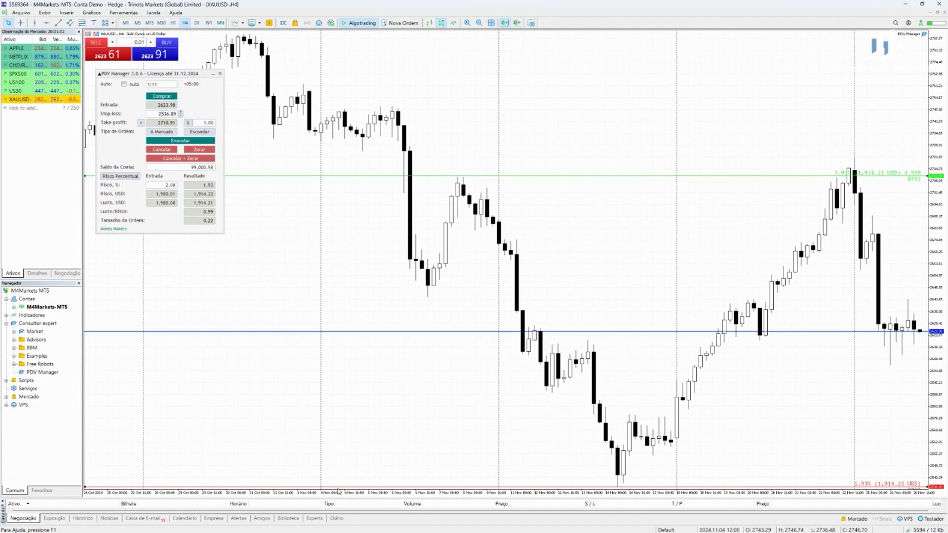
Step: Raise the stop-loss line to about 2544.56 and make the order Pendente with its entry line at about 2659.82
left_click_drag(338, 490, 338, 475)
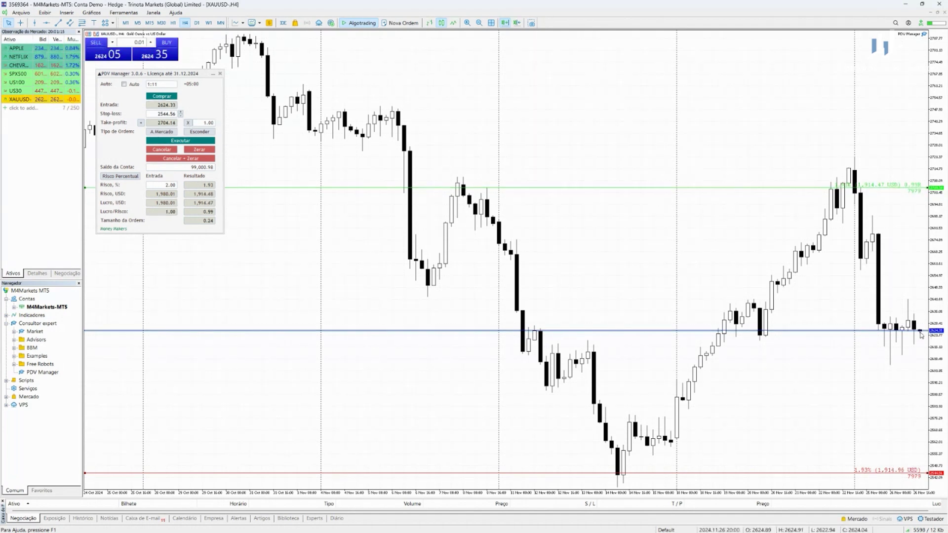
left_click(162, 132)
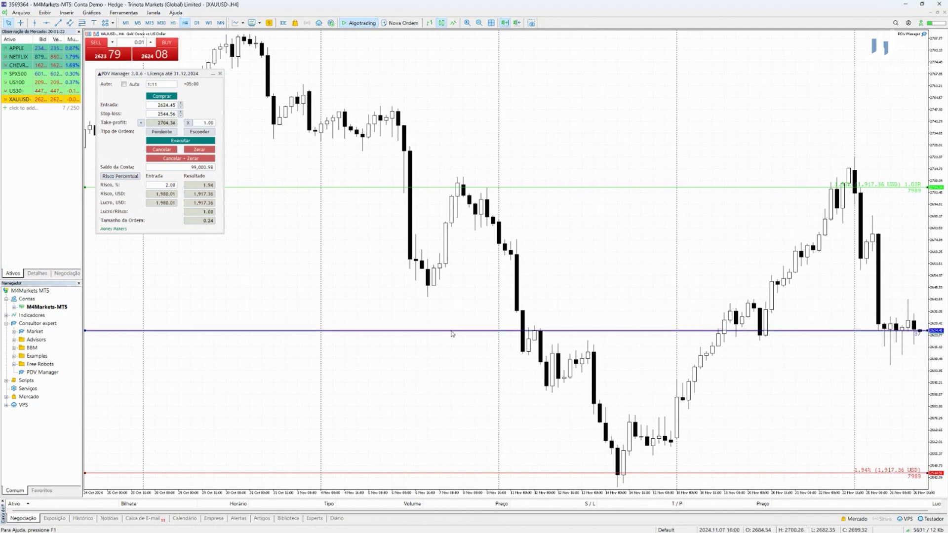
left_click_drag(451, 334, 451, 268)
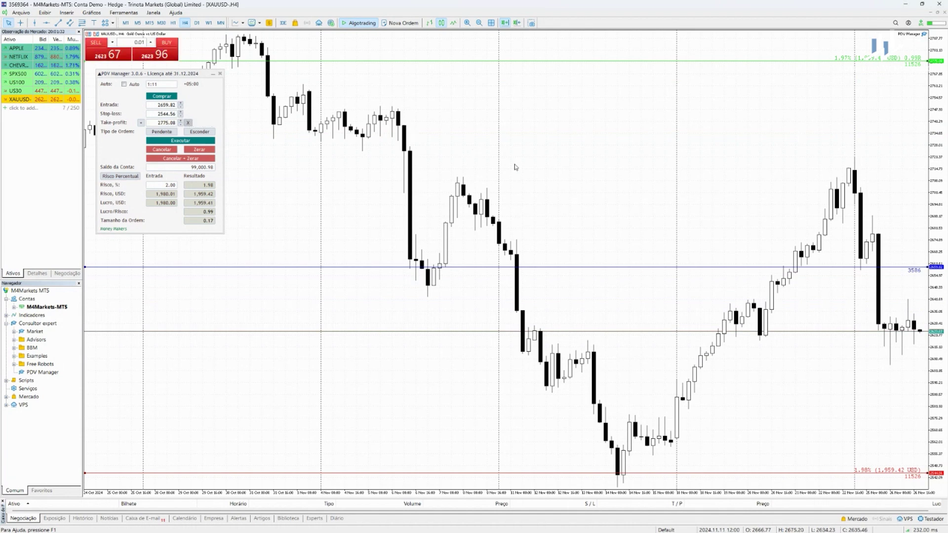
Step: Lower the take-profit line to about 2717.25, and raise it far above the candles to about 2893.51
left_click_drag(593, 61, 591, 164)
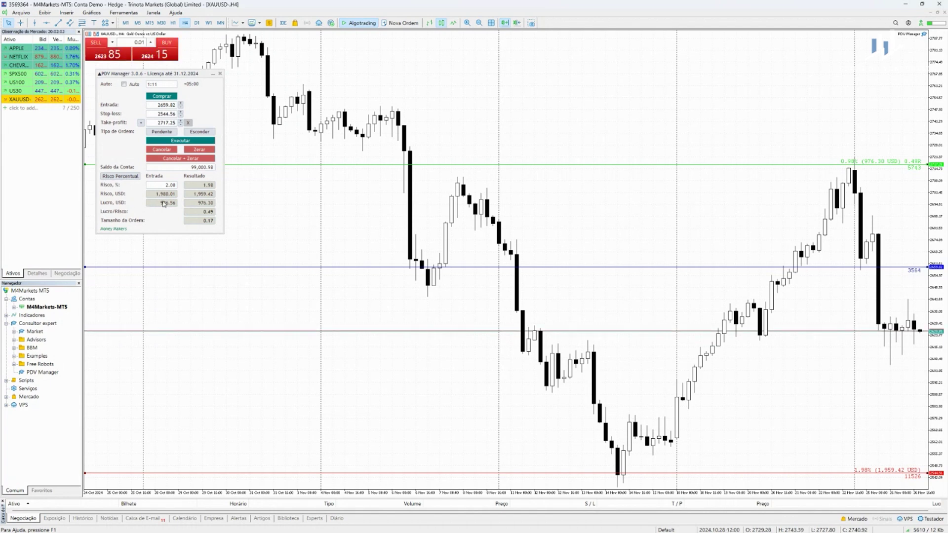
left_click_drag(599, 165, 601, 118)
left_click_drag(944, 91, 941, 193)
left_click_drag(467, 185, 474, 45)
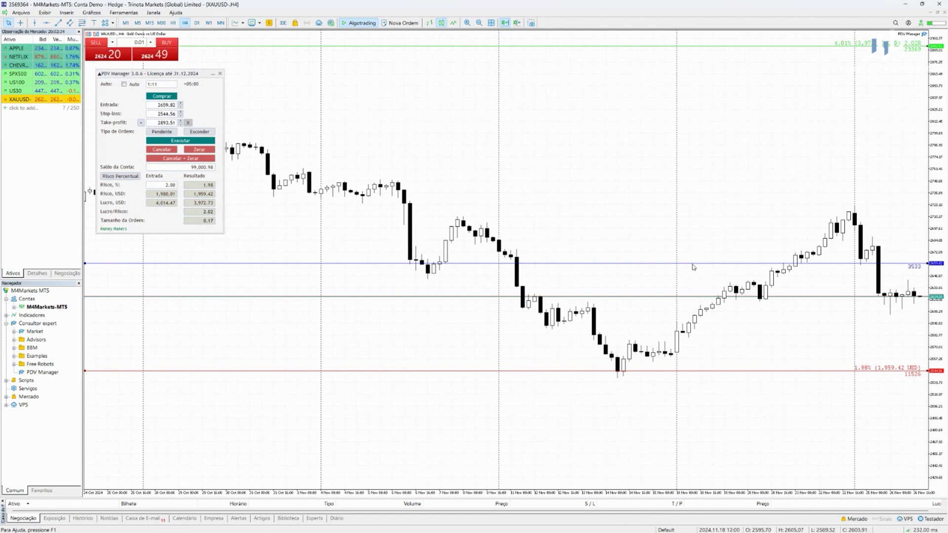
Step: Lower the pending entry line to about 2597.81, and hide and redisplay the order lines on the chart
left_click_drag(694, 267, 706, 324)
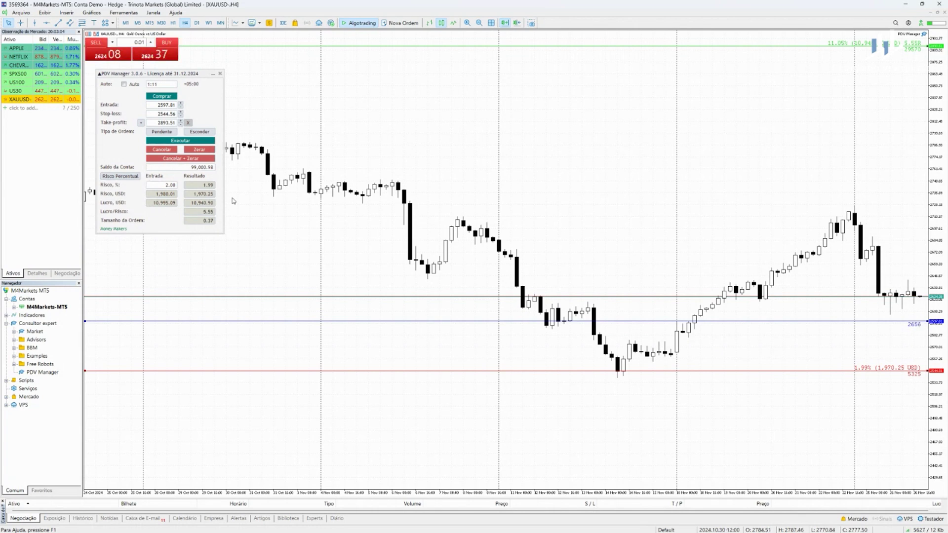
left_click(200, 133)
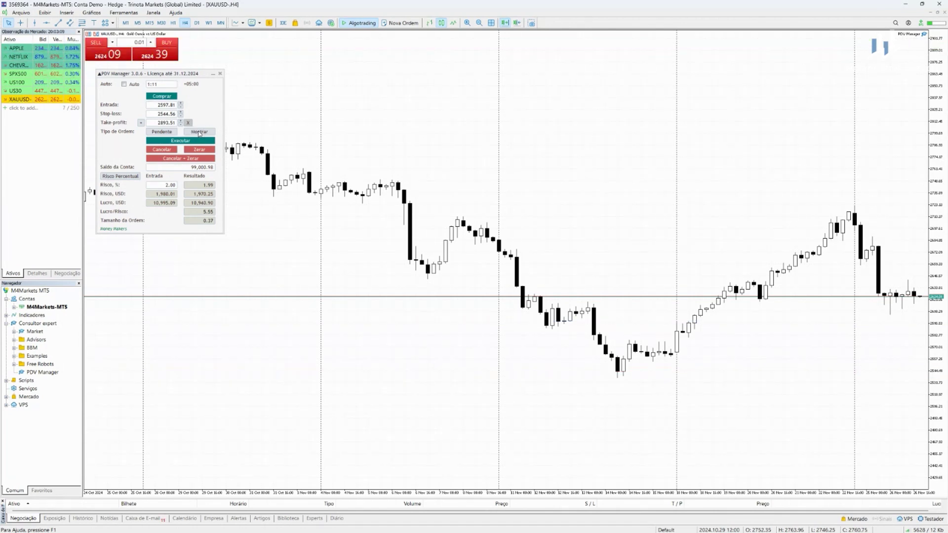
left_click(199, 133)
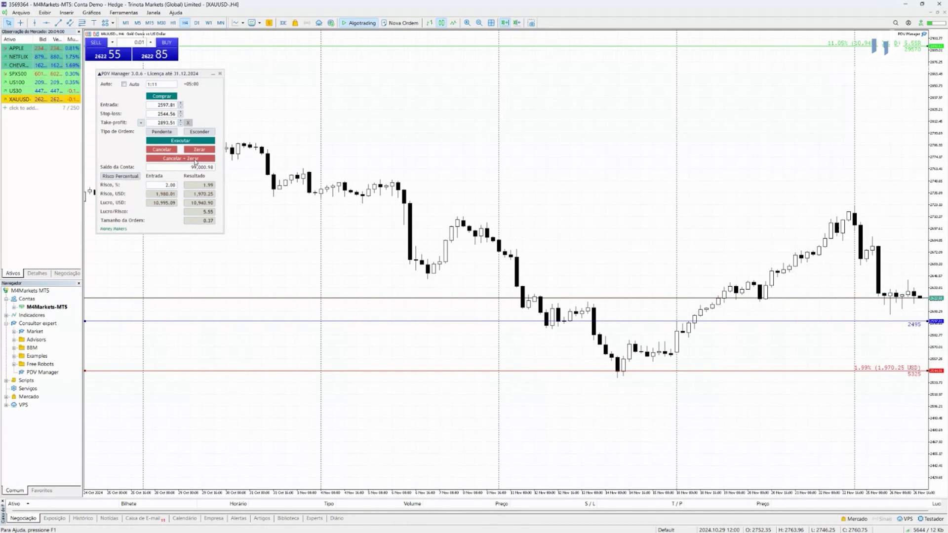
Step: Switch the risk mode to Risco Financeiro and set the risk to 1,000 USD
left_click(124, 177)
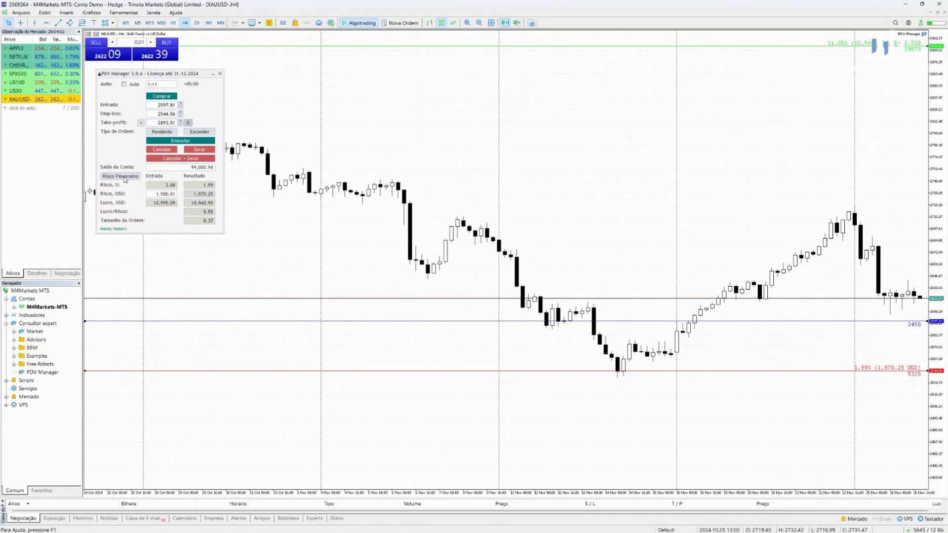
left_click(157, 196)
type("1,")
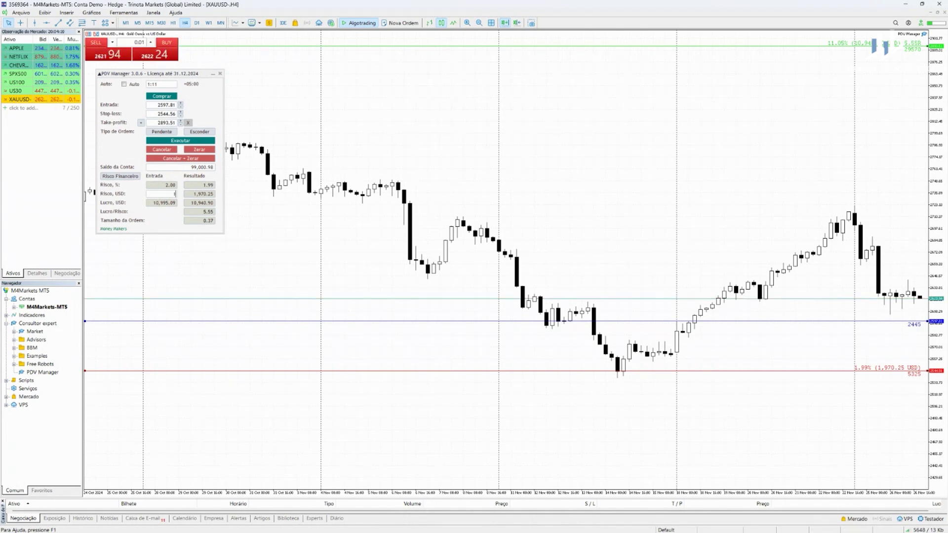
type("000")
key("Return")
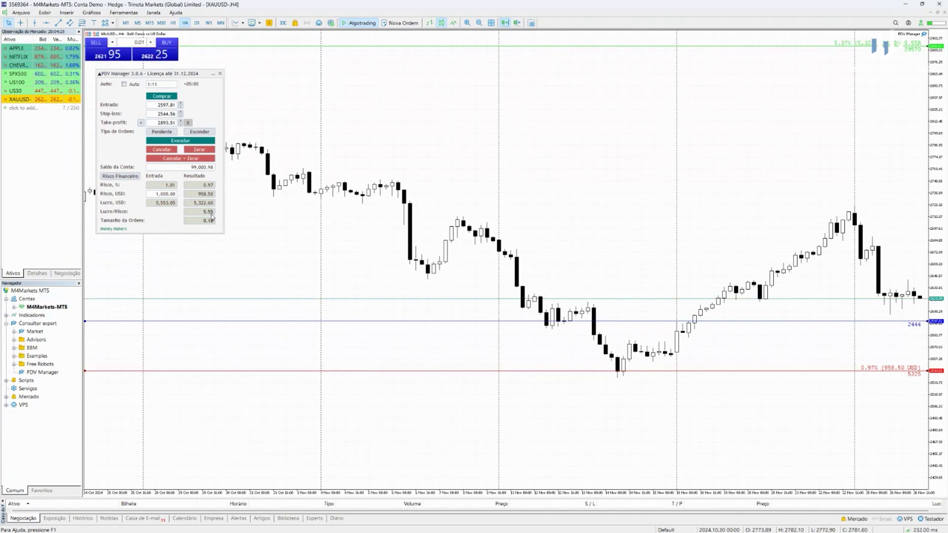
Step: Switch the risk mode to Risco Lote and set the order size to 0.20 lots
left_click(122, 177)
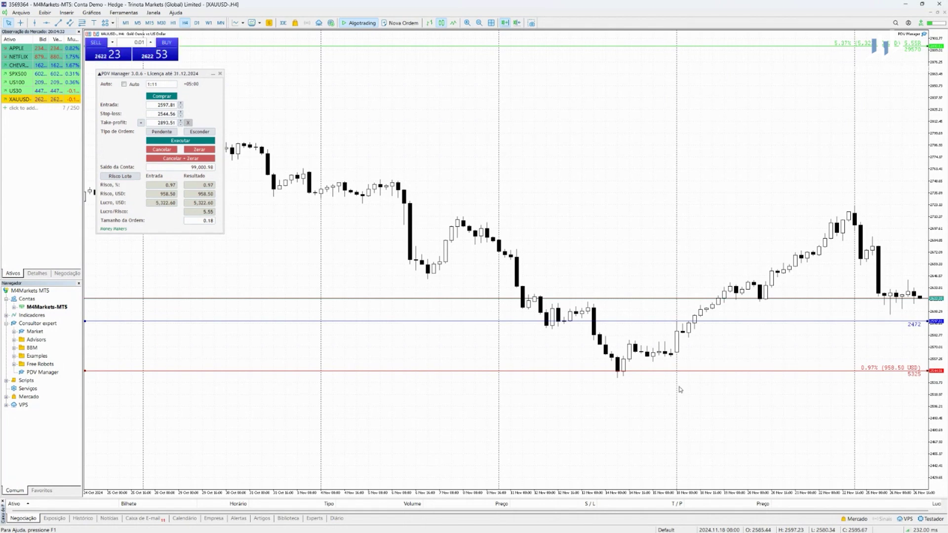
scroll(208, 225, "up", 1)
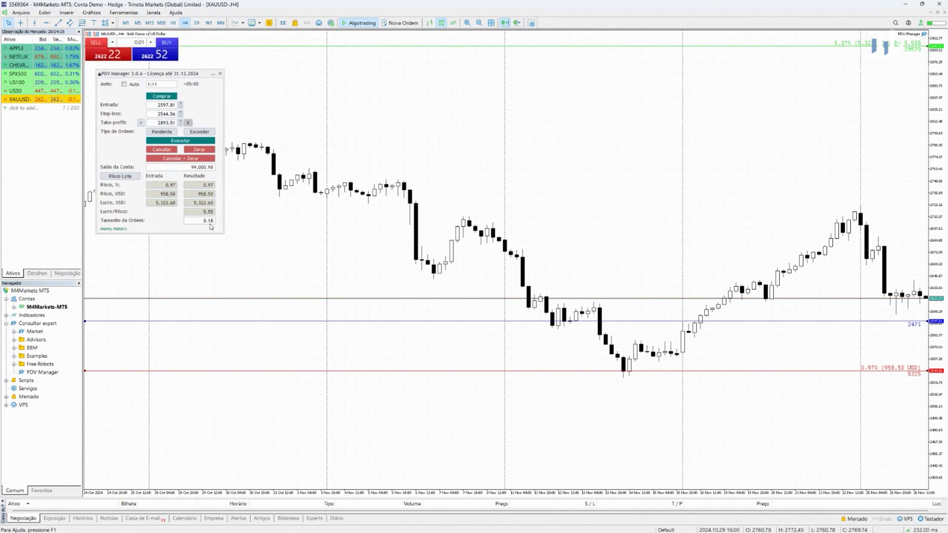
scroll(211, 226, "down", 1)
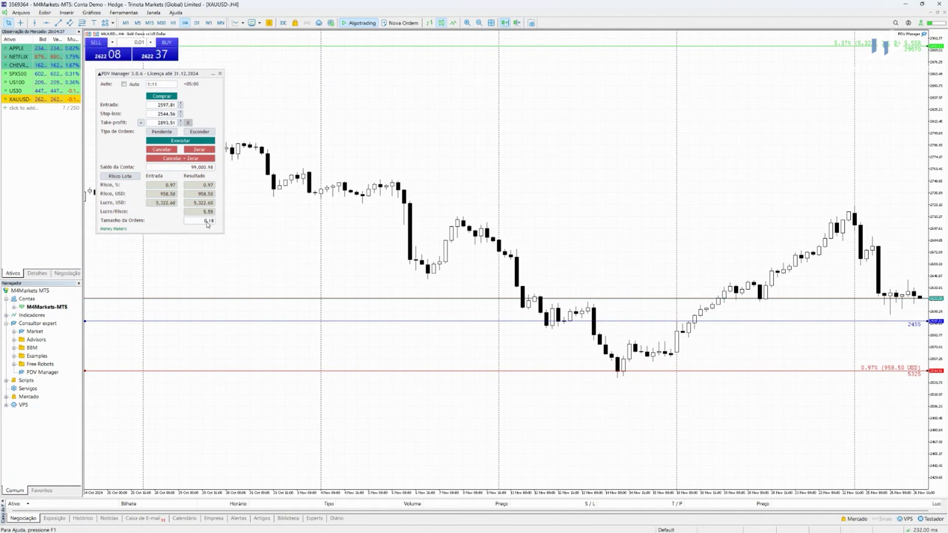
key("Delete")
key("Delete")
type("230")
key("Return")
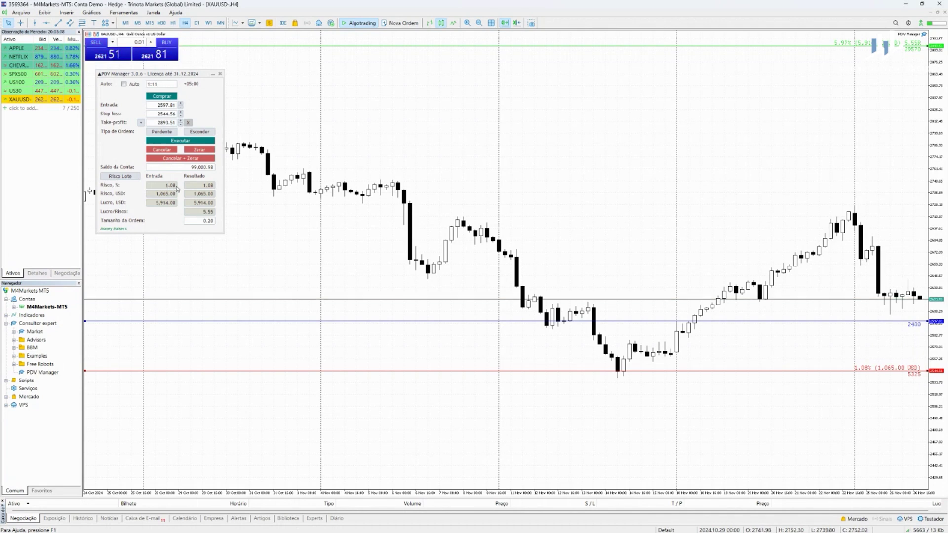
Step: Cycle the risk mode through Risco Percentual and back to Risco Lote
left_click(129, 177)
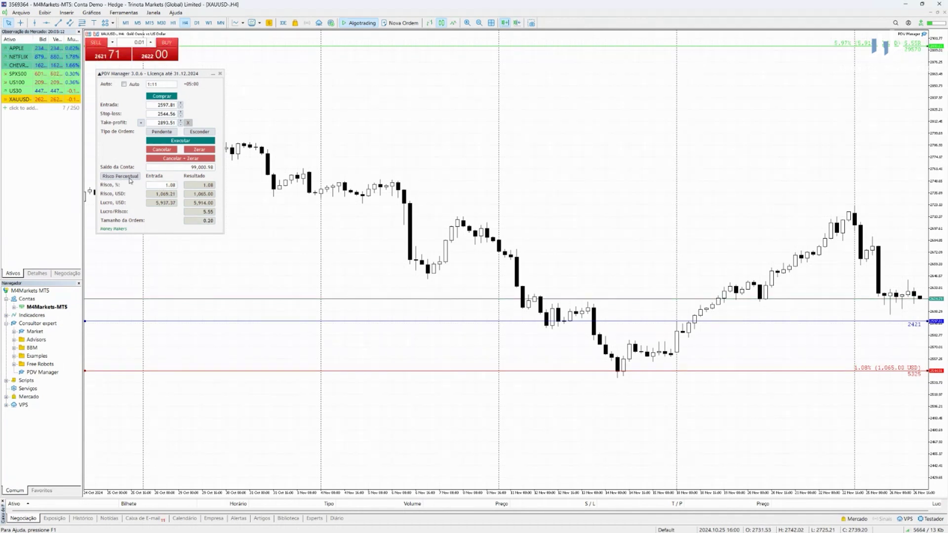
left_click(130, 179)
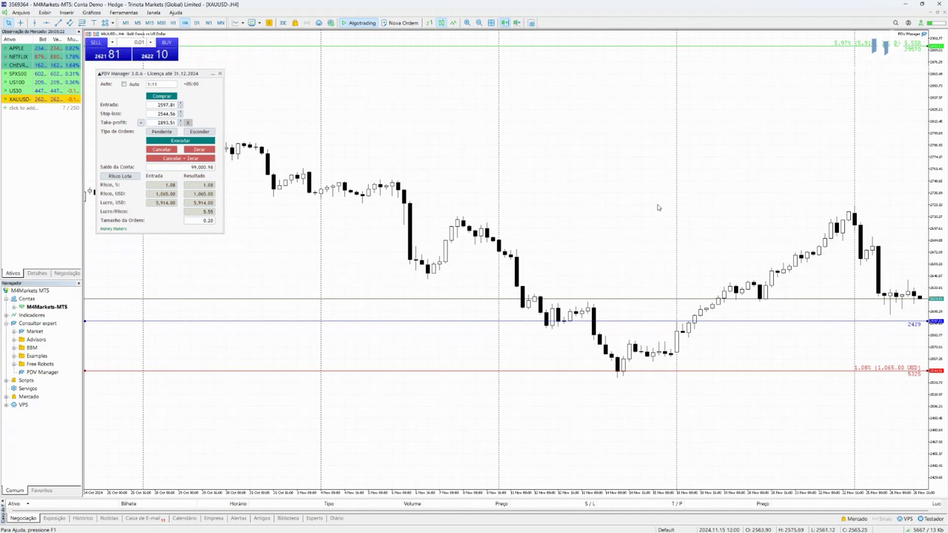
Step: Switch the order type to A Mercado and lower the stop-loss line to about 2440.39
left_click(161, 132)
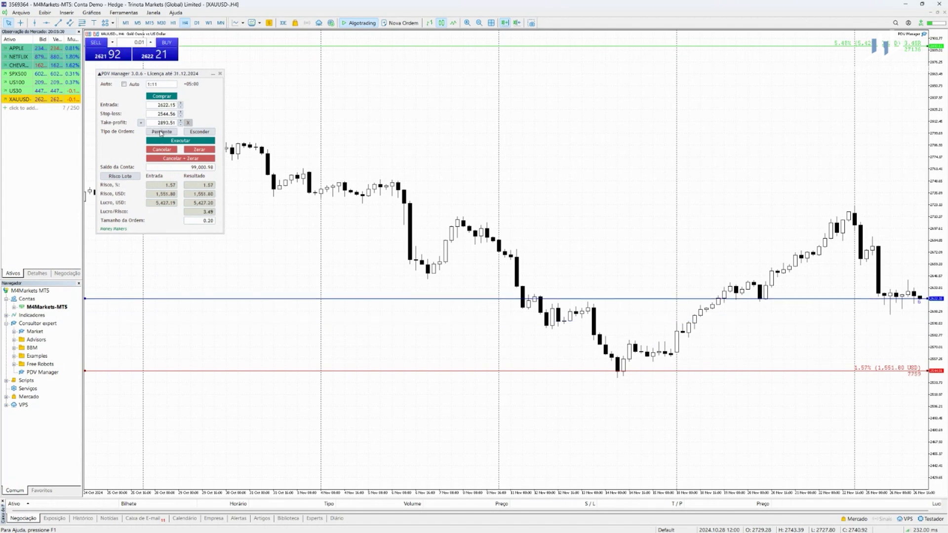
left_click(161, 132)
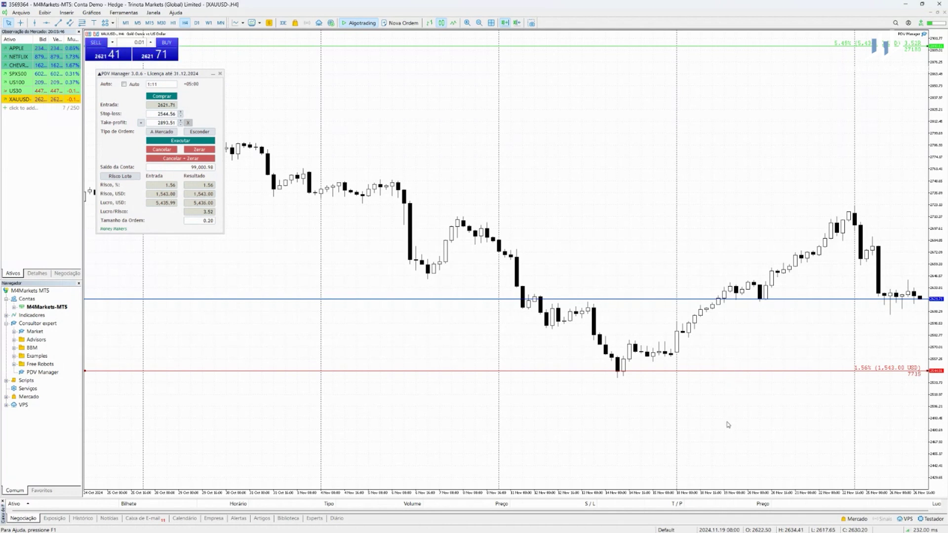
left_click_drag(717, 476, 729, 354)
mouse_move(713, 473)
left_mouse_down()
mouse_move(732, 372)
mouse_move(728, 471)
left_mouse_up()
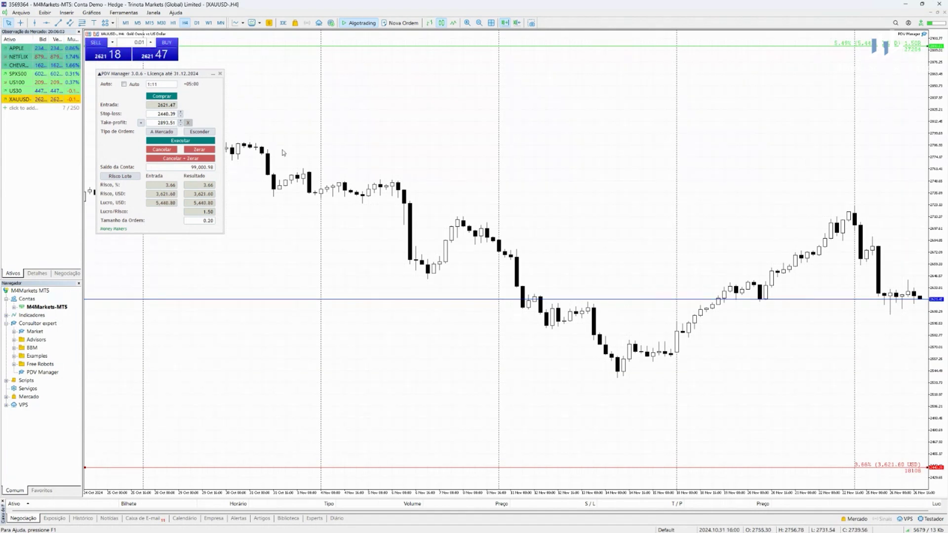
Step: Set the risk mode to Risco Percentual at 2% and lock the take-profit to the stop-loss distance with a 1.00 multiplier
left_click(125, 178)
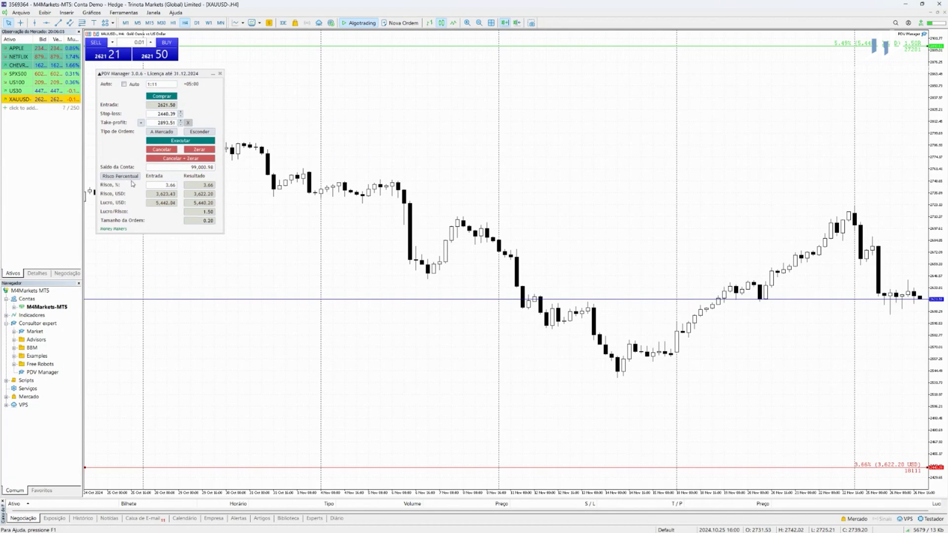
left_click(162, 187)
type("2")
key("Return")
left_click(188, 123)
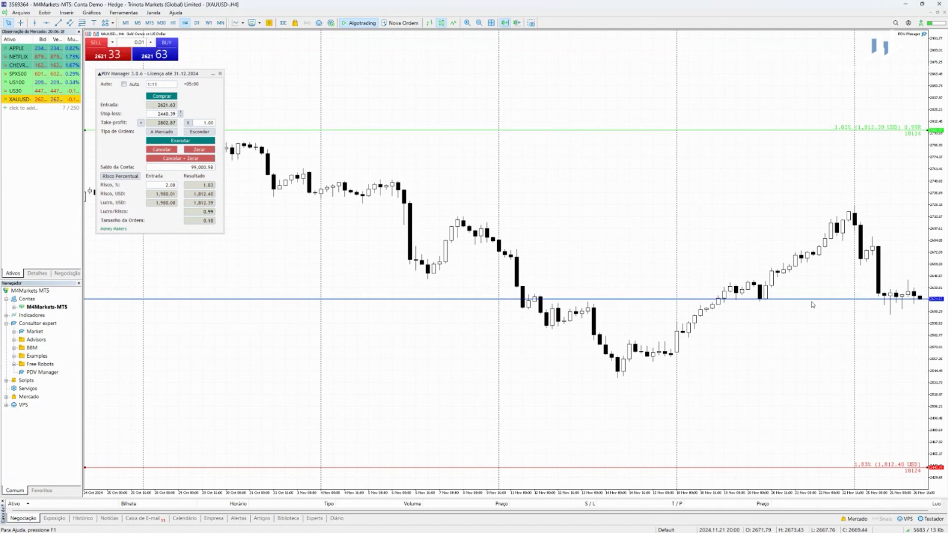
Step: Raise the stop-loss line to about 2523.68 and set a pending entry above the price at about 2662.77
left_click_drag(659, 468, 646, 394)
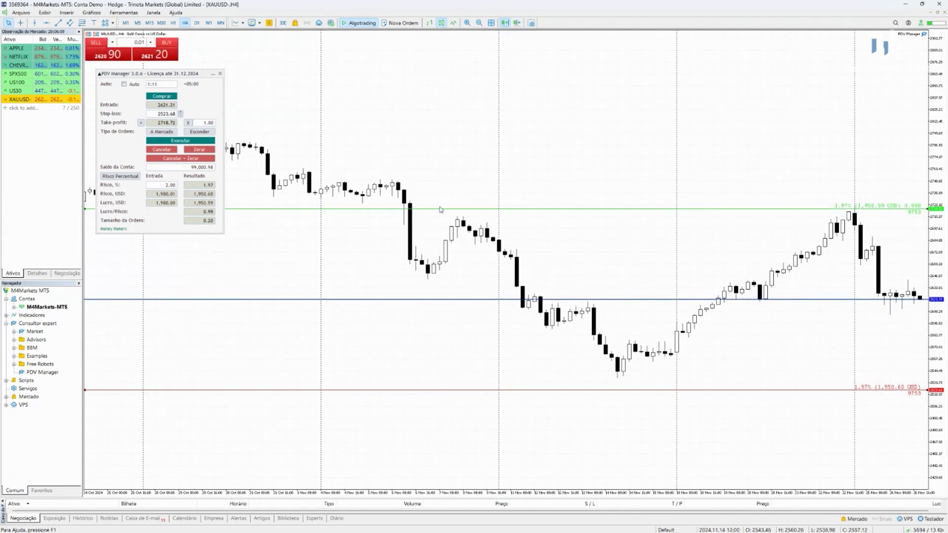
left_click(174, 133)
left_click_drag(785, 299, 782, 262)
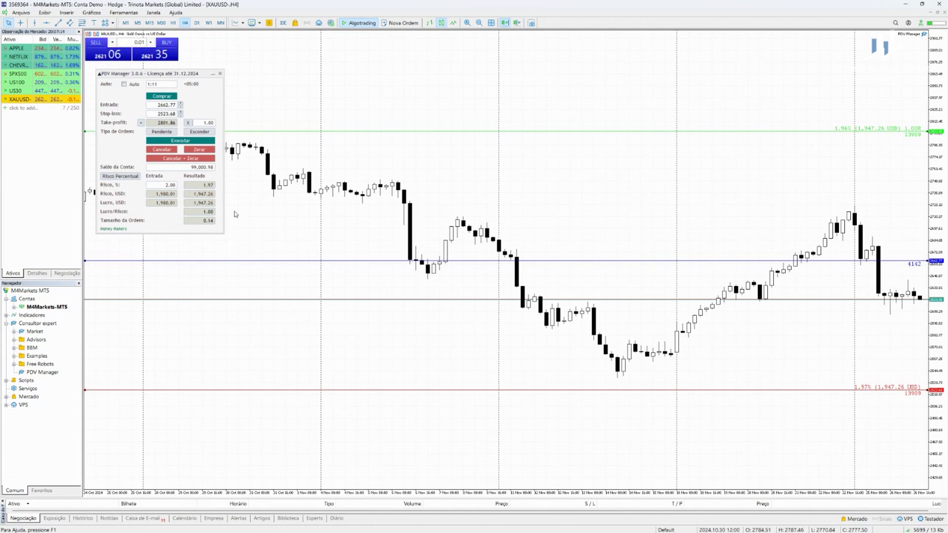
Step: Execute the 0.14-lot buy stop order at 2662.77 and toggle the planning lines, leaving them hidden
left_click(207, 133)
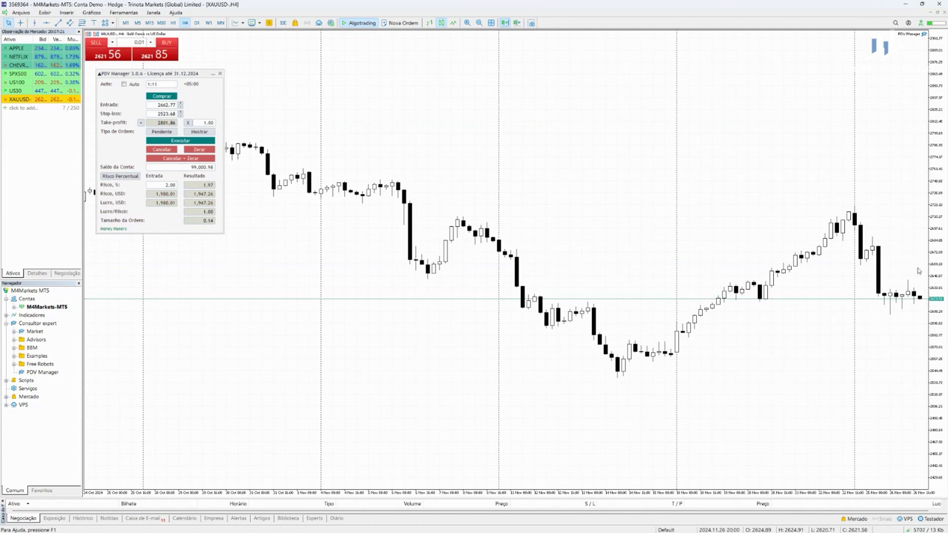
left_click(200, 132)
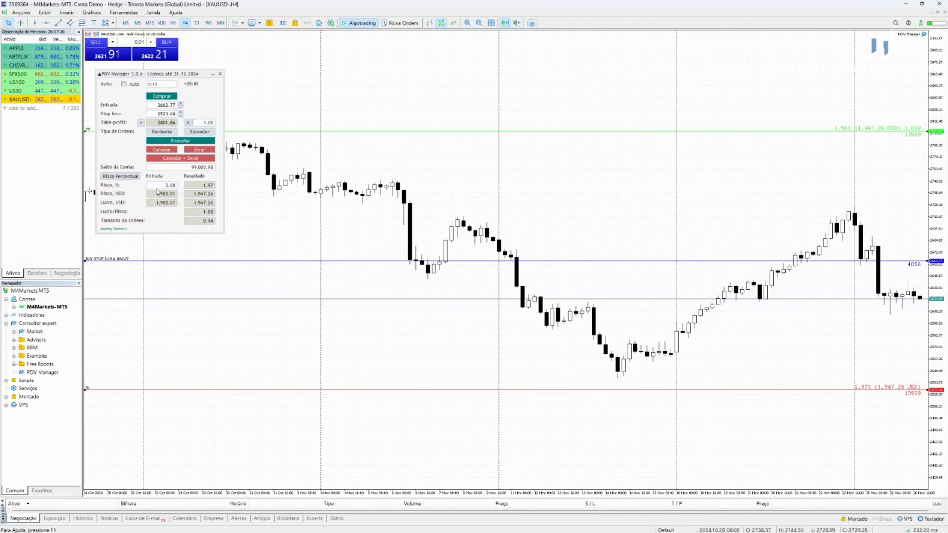
left_click(192, 135)
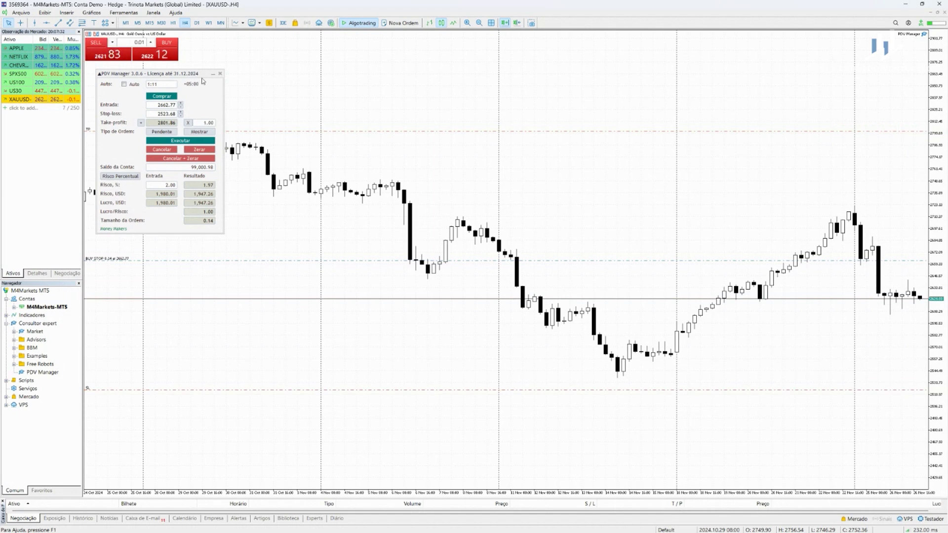
Step: Move the PDV Manager panel toward the chart's upper edge, minimize it to reveal the placed order, and restore it
left_click_drag(203, 73, 245, 36)
left_click(255, 37)
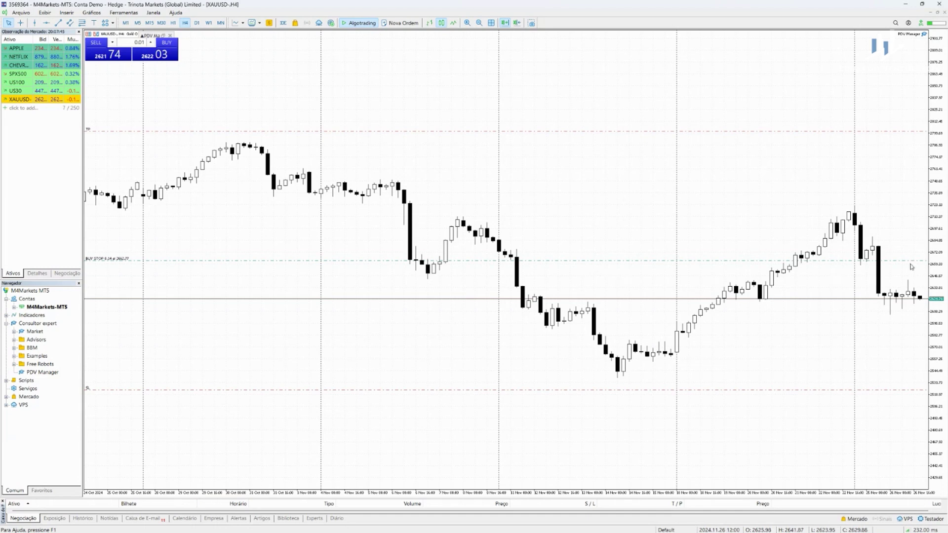
left_click(163, 35)
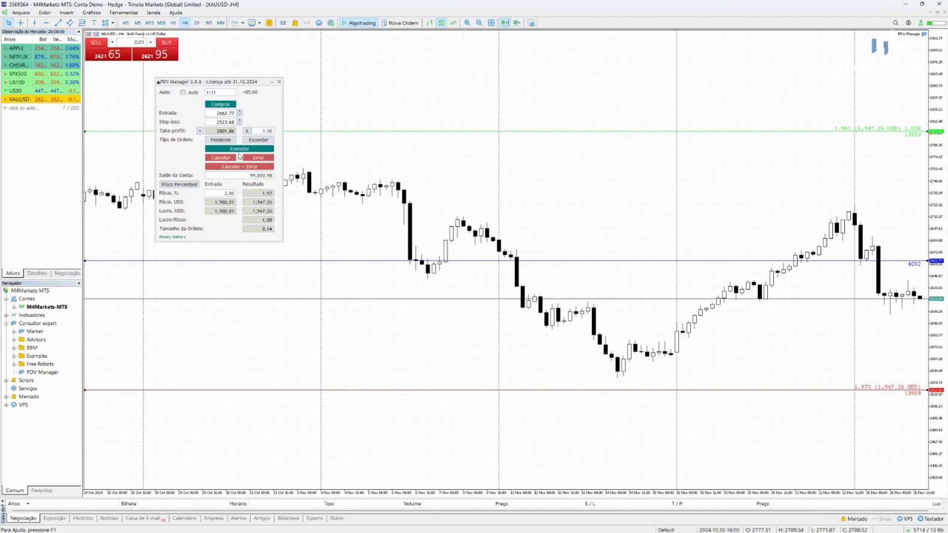
Step: Hide and redisplay the planning lines, and lower the pending entry line below the price to about 2601.80
left_click(255, 141)
left_click(255, 141)
left_click(255, 140)
left_click(255, 141)
left_click_drag(636, 260, 639, 320)
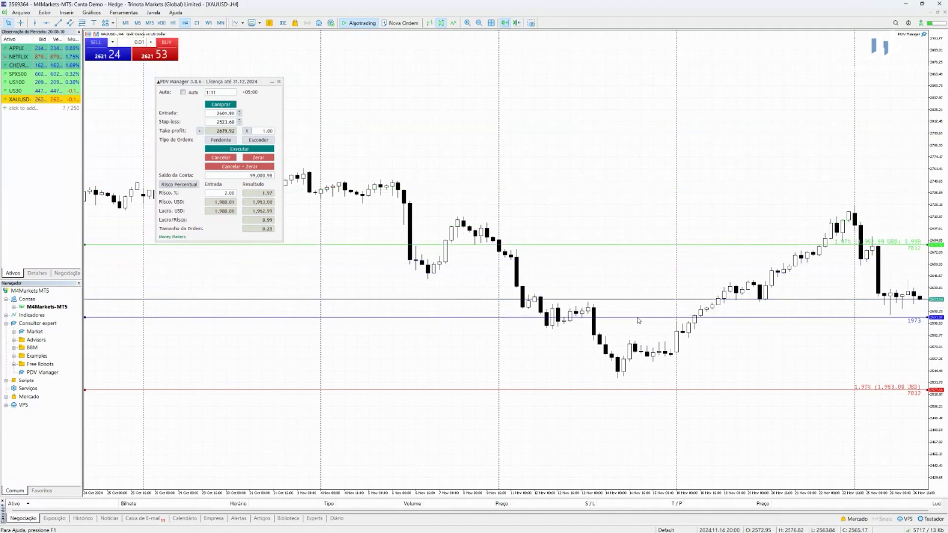
Step: Execute the 0.25-lot buy limit order at 2601.80 and cancel that pending order
left_click(247, 150)
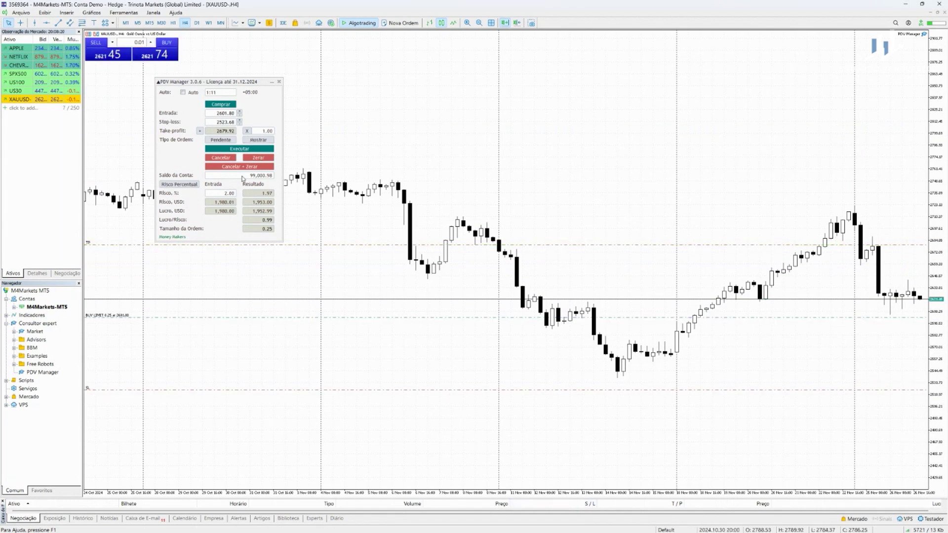
left_click(221, 158)
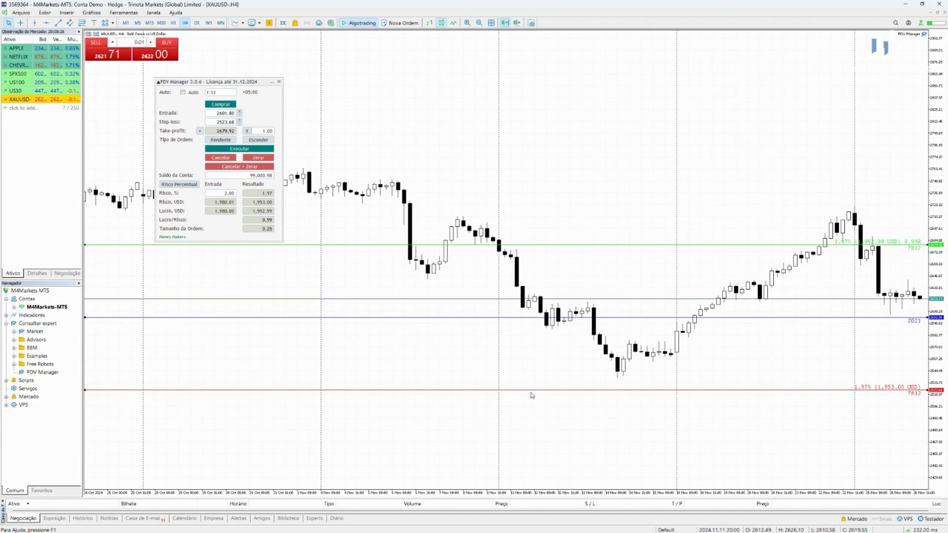
Step: Turn the setup into a pending sell with the stop-loss at about 2727.73 and the entry at about 2652.01
left_click_drag(531, 390, 527, 200)
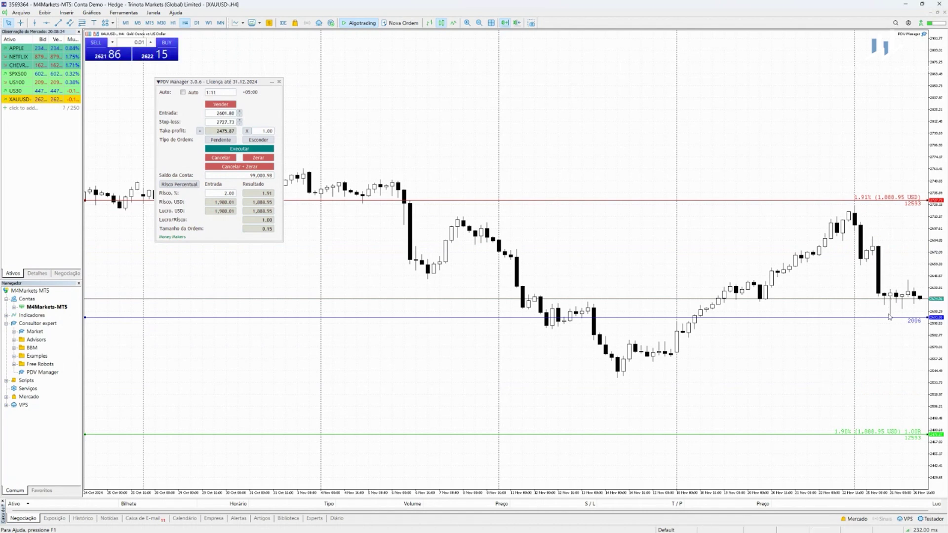
left_click_drag(883, 321, 883, 273)
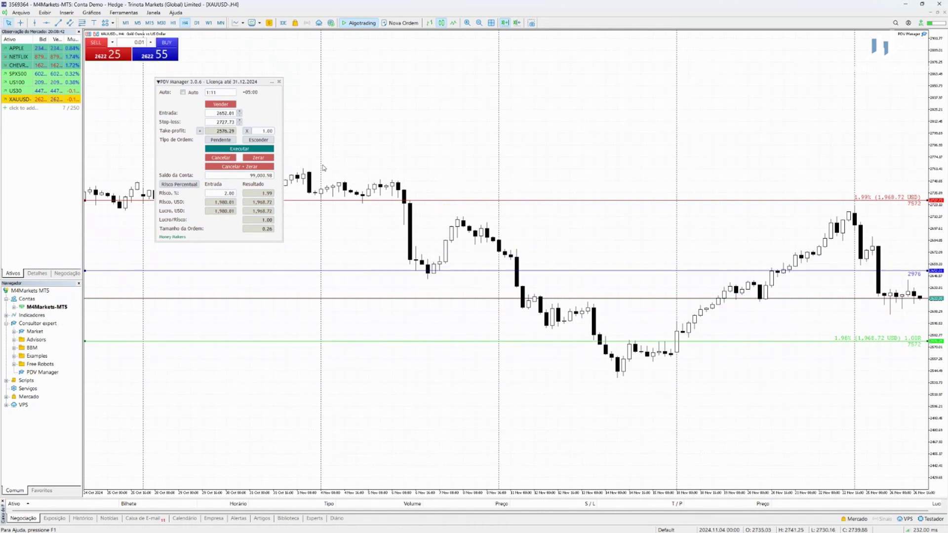
Step: Switch the order type to A Mercado and flip the setup to a buy with the stop-loss at about 2536.84
left_click(223, 142)
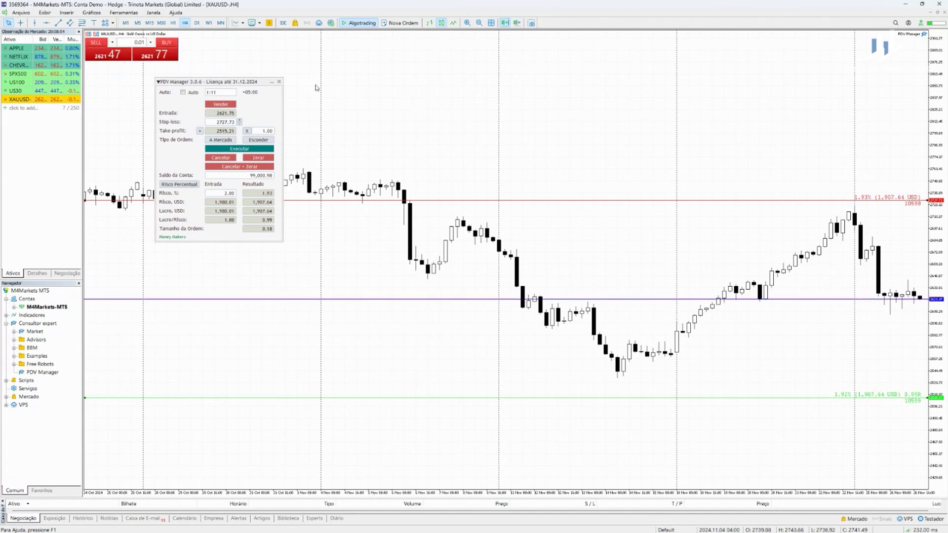
left_click_drag(238, 84, 170, 70)
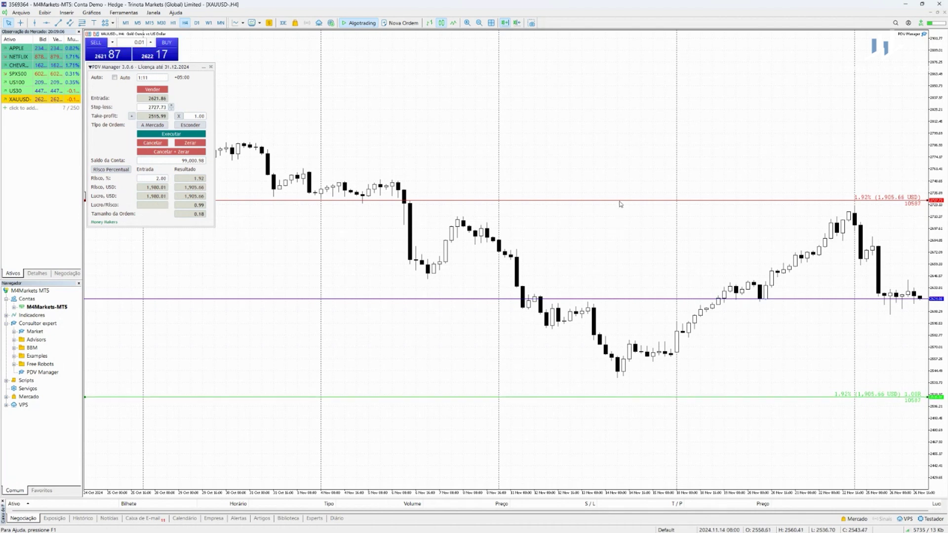
left_click_drag(621, 204, 635, 380)
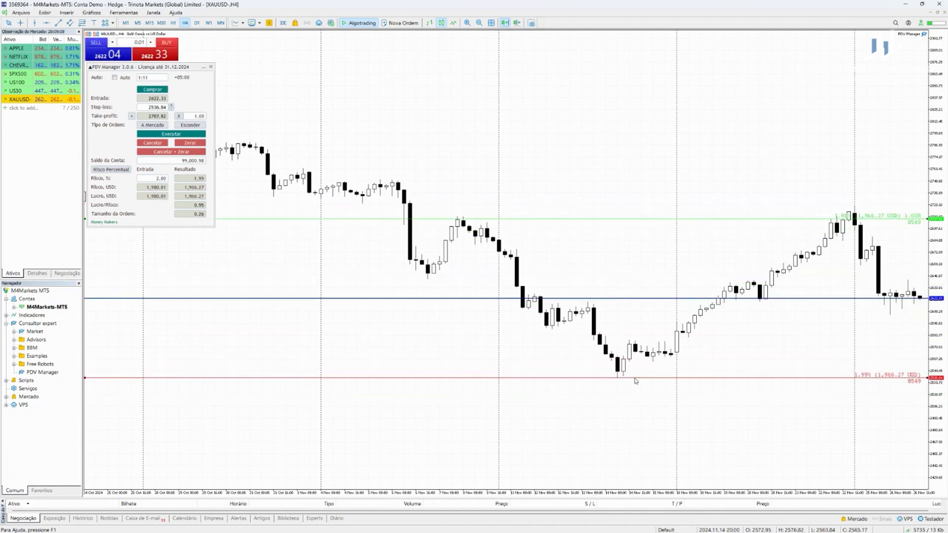